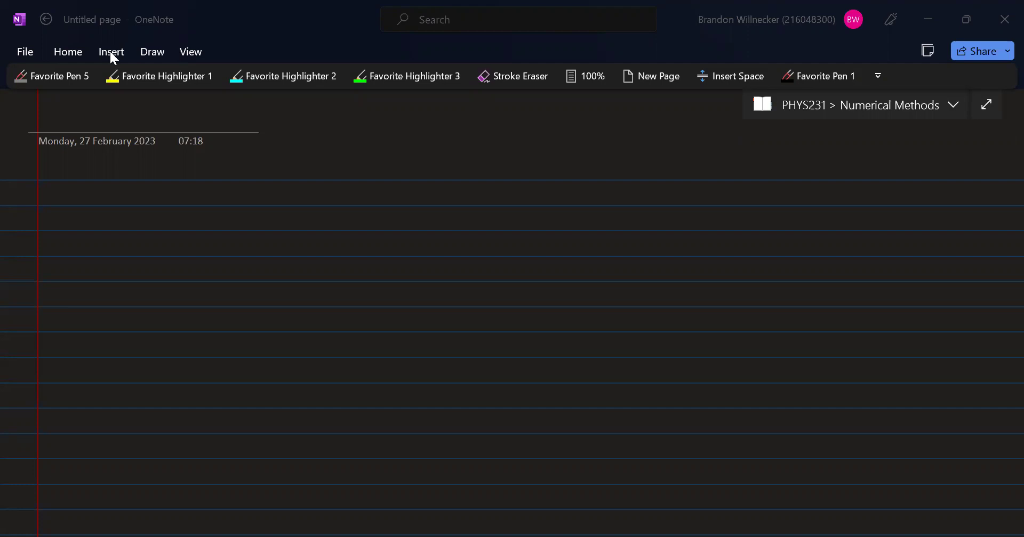
Step: Hand-write '① Finite' on the first line of the page with the favourite pen
click(154, 54)
click(156, 112)
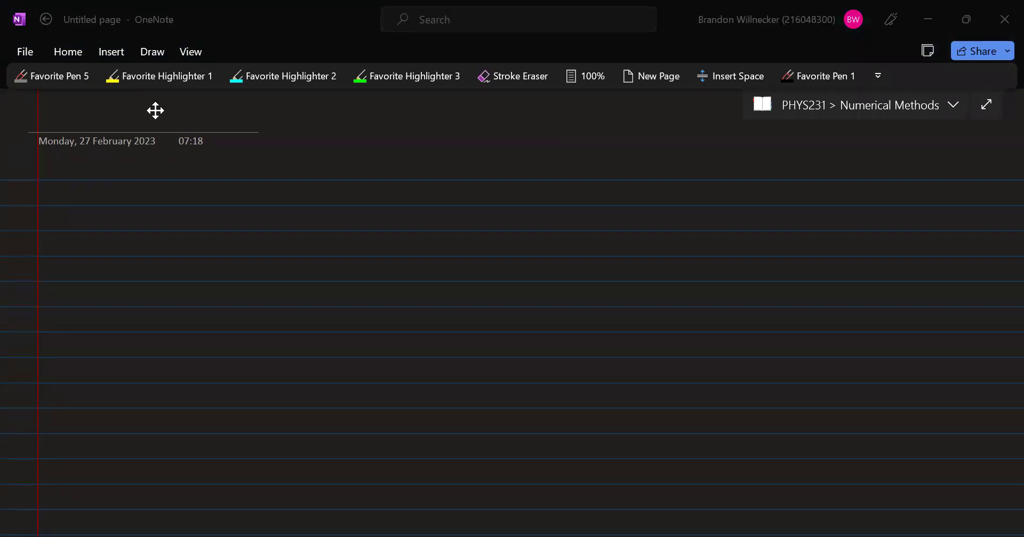
drag(47, 168, 46, 168)
drag(47, 178, 46, 197)
mouse_move(84, 161)
mouse_down()
mouse_move(82, 204)
mouse_move(107, 159)
mouse_up()
drag(76, 187, 99, 186)
drag(103, 193, 123, 201)
drag(145, 159, 143, 204)
mouse_move(138, 189)
mouse_down()
mouse_move(153, 186)
mouse_move(164, 201)
mouse_up()
Step: Write 'Difference' after it and underline the whole heading
drag(204, 158, 203, 203)
mouse_move(207, 160)
mouse_down()
mouse_move(237, 178)
mouse_move(203, 203)
mouse_up()
drag(235, 193, 234, 203)
mouse_move(270, 157)
mouse_down()
mouse_move(251, 201)
mouse_move(267, 200)
mouse_up()
mouse_move(249, 188)
mouse_down()
mouse_move(275, 200)
mouse_move(281, 182)
mouse_move(291, 201)
mouse_up()
mouse_move(294, 198)
mouse_down()
mouse_move(305, 190)
mouse_move(339, 201)
mouse_up()
mouse_move(356, 187)
mouse_down()
mouse_move(353, 203)
mouse_move(378, 203)
mouse_up()
drag(51, 212, 416, 219)
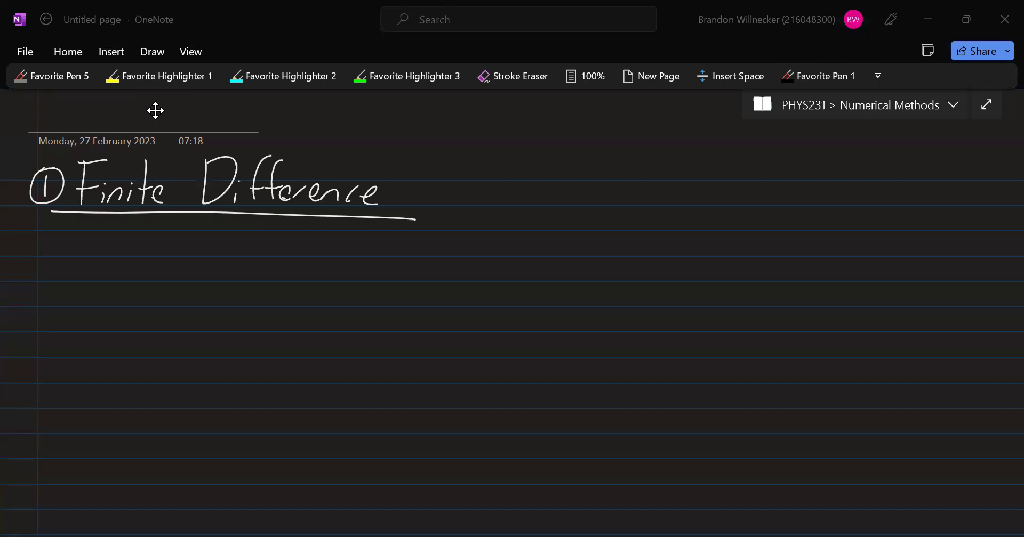
Step: Write f'(x) = lim h→0 below the heading
drag(161, 288, 132, 330)
drag(165, 288, 177, 328)
mouse_move(185, 312)
mouse_down()
mouse_move(187, 323)
mouse_move(213, 310)
mouse_move(213, 328)
mouse_up()
drag(239, 312, 260, 315)
mouse_move(278, 282)
mouse_down()
mouse_move(277, 327)
mouse_move(324, 327)
mouse_up()
mouse_move(262, 340)
mouse_down()
mouse_move(258, 365)
mouse_move(273, 365)
mouse_up()
drag(277, 355, 319, 350)
Step: Add the fraction (f(x+h) − f(x)) over h after the limit
drag(369, 254, 355, 292)
mouse_move(347, 279)
mouse_down()
mouse_move(388, 267)
mouse_move(374, 294)
mouse_up()
drag(381, 283, 425, 285)
mouse_move(418, 278)
mouse_down()
mouse_move(417, 292)
mouse_move(430, 294)
mouse_up()
mouse_move(432, 288)
mouse_down()
mouse_move(448, 302)
mouse_move(481, 288)
mouse_up()
drag(518, 263, 503, 303)
click(534, 275)
mouse_move(497, 288)
mouse_down()
mouse_move(517, 285)
mouse_move(524, 302)
mouse_up()
mouse_move(531, 289)
mouse_down()
mouse_move(548, 295)
mouse_move(540, 299)
mouse_up()
drag(559, 273, 564, 305)
drag(360, 312, 588, 319)
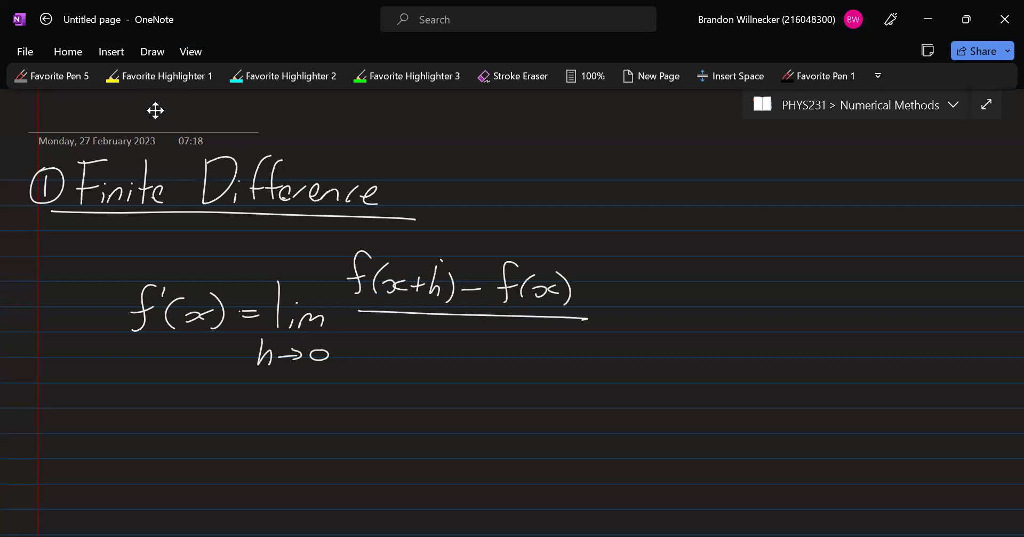
drag(452, 323, 459, 359)
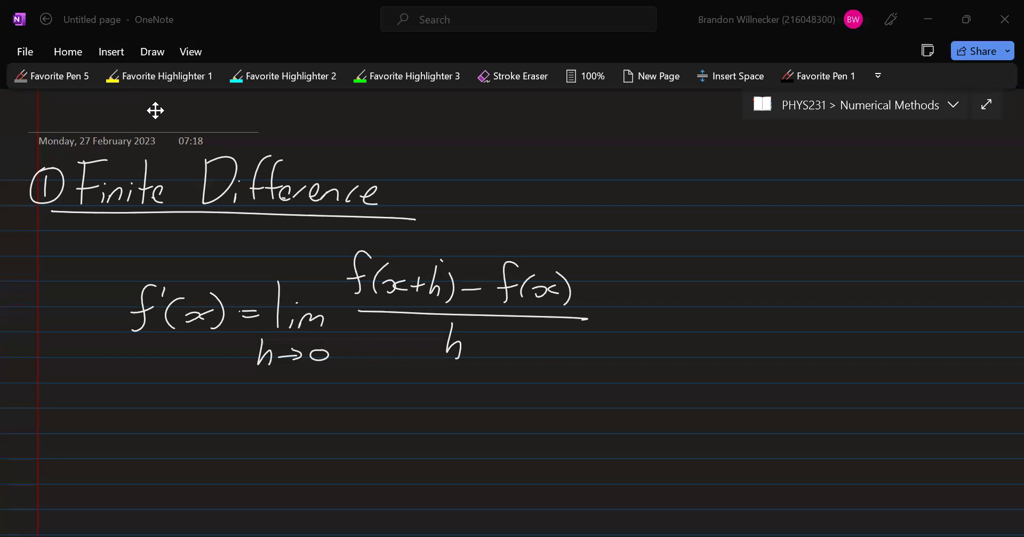
scroll(155, 110, down, 1)
Step: Write f'(x) ≈ on a new line below the limit definition
mouse_move(157, 387)
mouse_down()
mouse_move(143, 388)
mouse_move(133, 433)
mouse_move(169, 400)
mouse_up()
drag(176, 412, 171, 434)
drag(184, 418, 195, 429)
mouse_move(213, 404)
mouse_down()
mouse_move(221, 436)
mouse_move(275, 416)
mouse_move(254, 435)
mouse_move(275, 427)
mouse_up()
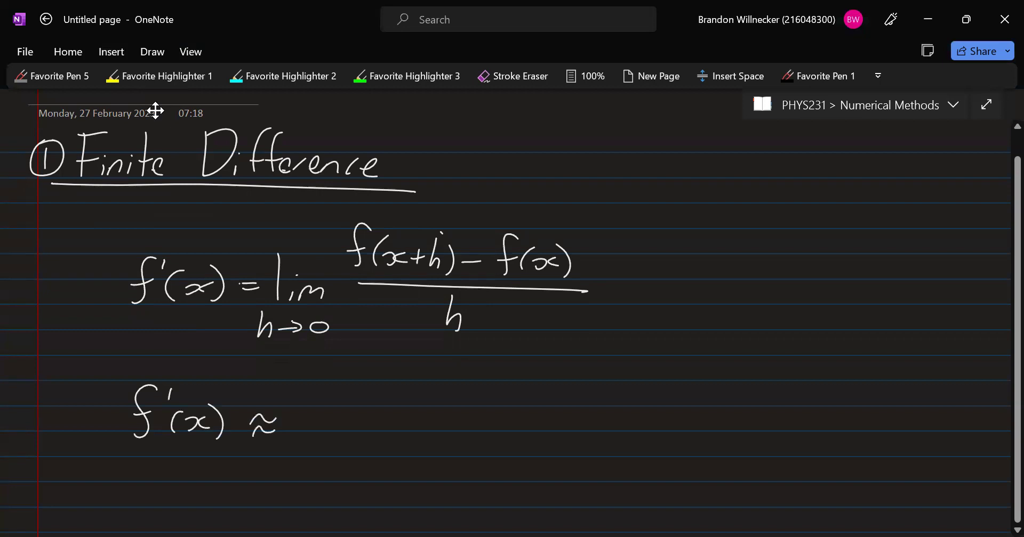
drag(327, 379, 309, 417)
mouse_move(307, 400)
mouse_down()
mouse_move(328, 399)
mouse_move(344, 421)
mouse_move(352, 417)
mouse_up()
Step: Add the fraction (f(x+h) − f(x)) over h after the ≈ sign
mouse_move(374, 402)
mouse_down()
mouse_move(365, 415)
mouse_move(384, 417)
mouse_up()
drag(375, 410, 407, 419)
mouse_move(413, 385)
mouse_down()
mouse_move(419, 425)
mouse_move(458, 405)
mouse_move(469, 423)
mouse_up()
drag(465, 410, 493, 420)
mouse_move(498, 411)
mouse_down()
mouse_move(532, 414)
mouse_move(534, 425)
mouse_up()
drag(304, 434, 547, 435)
mouse_move(412, 445)
mouse_down()
mouse_move(405, 471)
mouse_move(421, 472)
mouse_up()
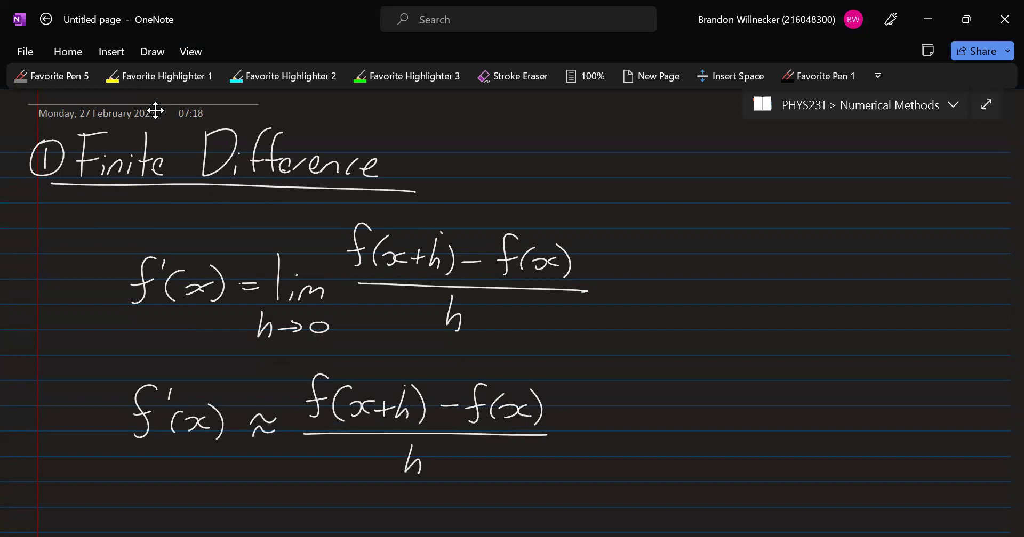
Step: Note 'h<<1' beside the approximation
drag(629, 419, 622, 455)
drag(625, 444, 643, 456)
mouse_move(666, 433)
mouse_down()
mouse_move(670, 446)
mouse_move(703, 453)
mouse_up()
drag(691, 452, 715, 450)
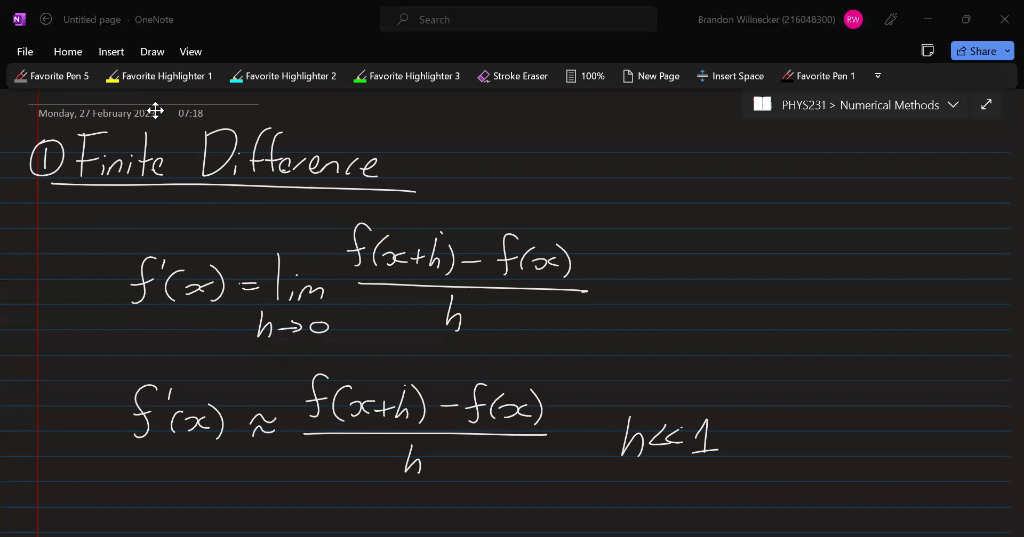
Step: Add the remark '(but still finite)' after h<<1, wrapping onto a second line
drag(751, 414, 753, 462)
mouse_move(770, 427)
mouse_down()
mouse_move(770, 459)
mouse_move(804, 458)
mouse_up()
drag(807, 416, 810, 457)
mouse_move(801, 441)
mouse_down()
mouse_move(821, 438)
mouse_move(841, 458)
mouse_up()
drag(873, 412, 868, 456)
mouse_move(860, 443)
mouse_down()
mouse_move(878, 441)
mouse_move(885, 454)
mouse_up()
mouse_move(896, 421)
mouse_down()
mouse_move(891, 454)
mouse_move(902, 456)
mouse_up()
mouse_move(828, 474)
mouse_down()
mouse_move(818, 512)
mouse_move(830, 500)
mouse_up()
drag(830, 506, 854, 509)
mouse_move(879, 472)
mouse_down()
mouse_move(878, 507)
mouse_move(883, 496)
mouse_up()
drag(890, 498, 906, 504)
drag(916, 470, 907, 515)
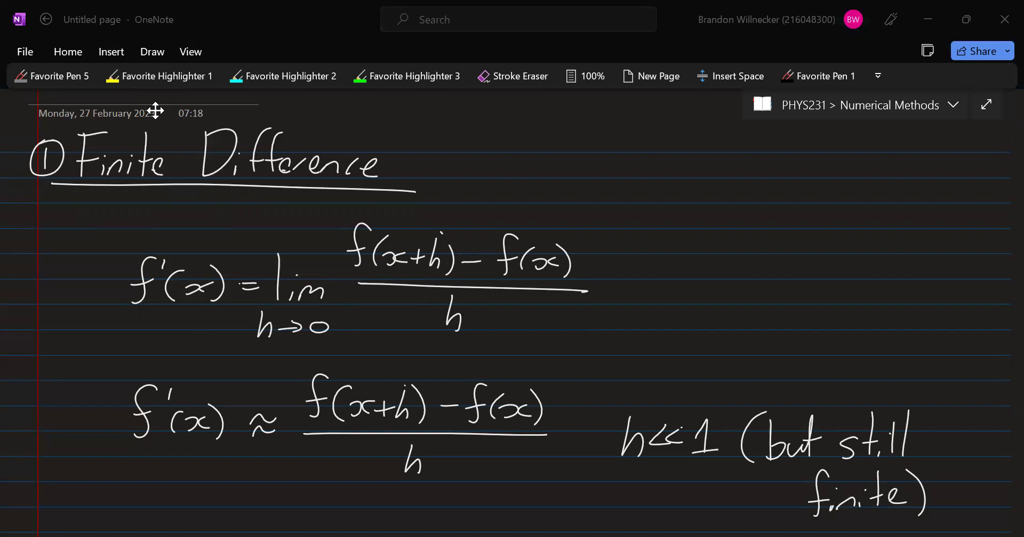
Step: Prefix the limit definition with df/dx =
drag(91, 285, 111, 284)
drag(92, 292, 113, 291)
drag(55, 257, 58, 273)
mouse_move(83, 235)
mouse_down()
mouse_move(68, 275)
mouse_move(76, 262)
mouse_up()
mouse_move(29, 289)
mouse_down()
mouse_move(82, 285)
mouse_move(49, 323)
mouse_up()
mouse_move(55, 292)
mouse_down()
mouse_move(54, 326)
mouse_move(70, 321)
mouse_up()
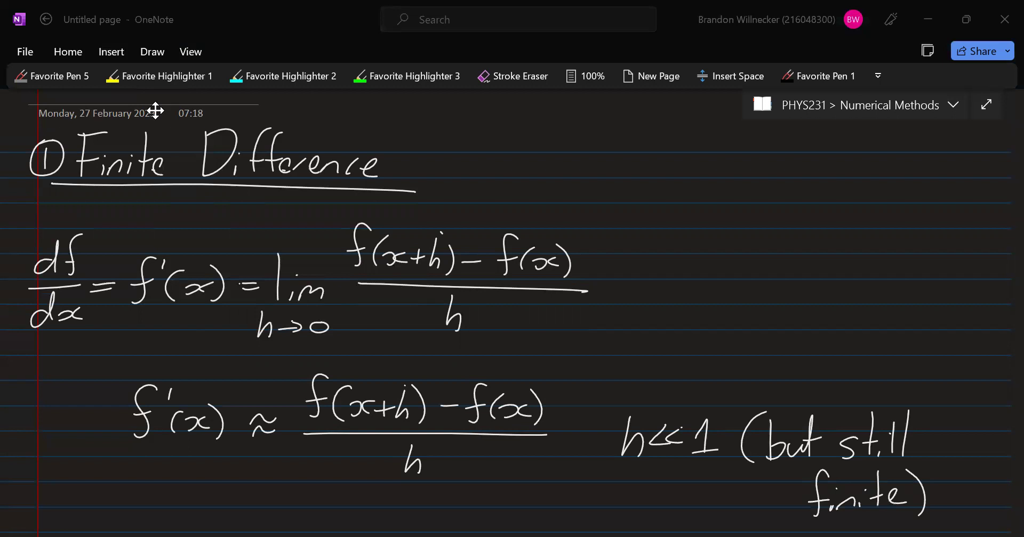
scroll(155, 110, down, 3)
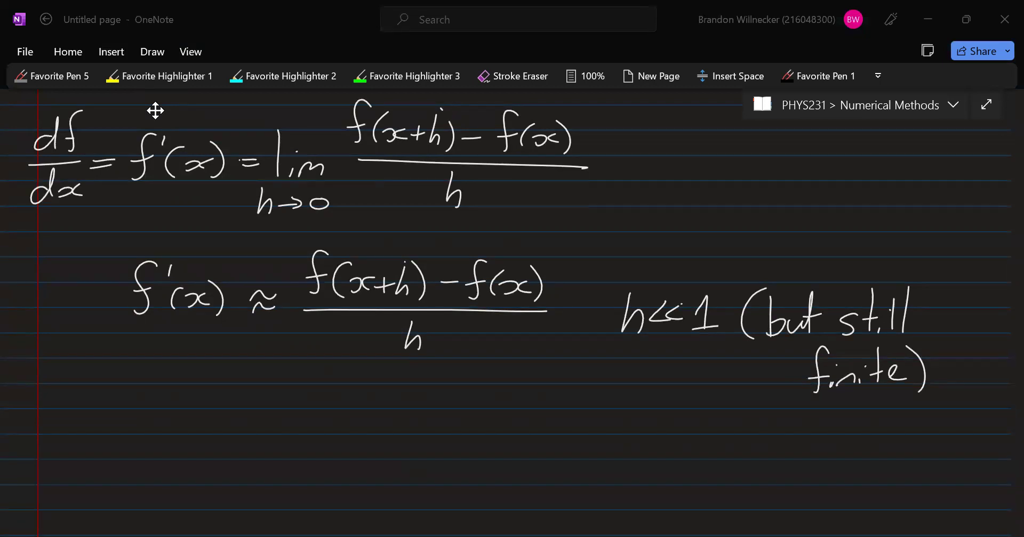
scroll(156, 110, down, 1)
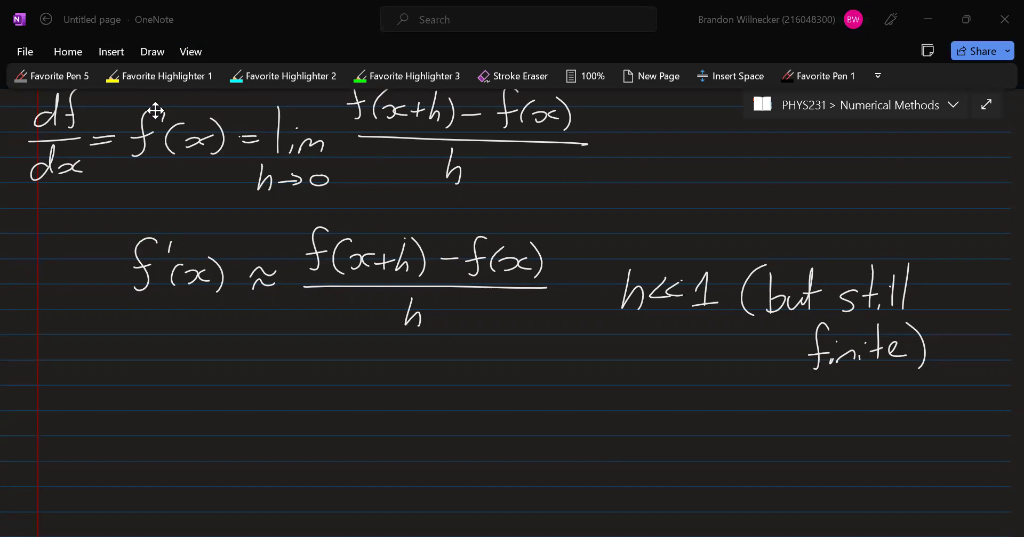
Step: Write 'def f(x):' below the equations
mouse_move(75, 358)
mouse_down()
mouse_move(77, 388)
mouse_move(96, 382)
mouse_up()
drag(115, 344, 101, 385)
drag(98, 367, 115, 366)
drag(181, 347, 156, 388)
drag(157, 371, 208, 387)
drag(234, 371, 232, 386)
drag(237, 353, 236, 389)
click(265, 360)
click(264, 377)
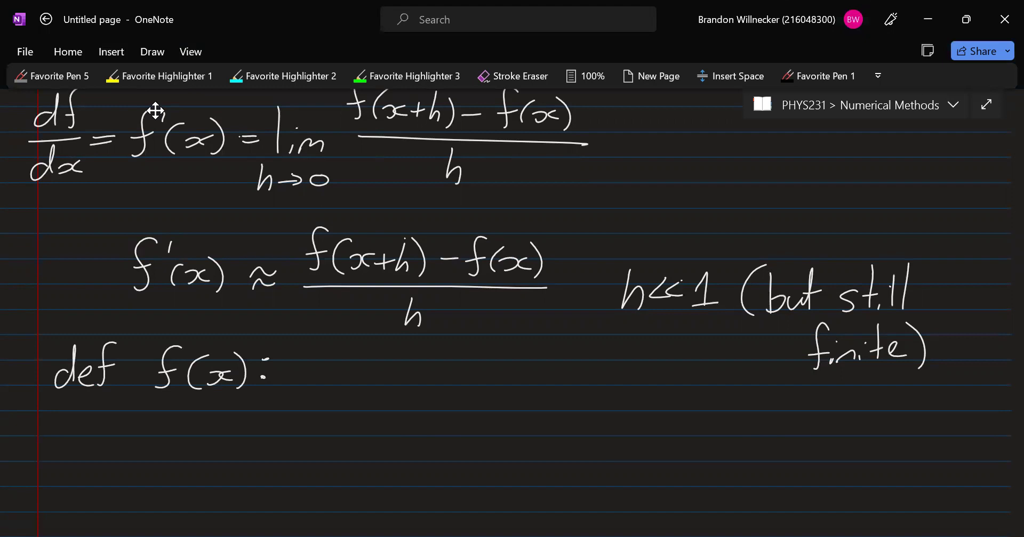
Step: Write 'return' on the next line, undoing a mistaken 'sin' with Ctrl+Z
drag(101, 434, 118, 415)
drag(118, 425, 129, 435)
mouse_move(145, 394)
mouse_down()
mouse_move(145, 437)
mouse_move(155, 418)
mouse_up()
mouse_move(156, 419)
mouse_down()
mouse_move(168, 431)
mouse_move(184, 423)
mouse_up()
mouse_move(185, 433)
mouse_down()
mouse_move(195, 423)
mouse_move(200, 433)
mouse_up()
drag(254, 414, 240, 432)
click(268, 412)
mouse_move(263, 426)
mouse_down()
mouse_move(261, 434)
mouse_move(287, 433)
mouse_up()
key(ctrl+z)
key(ctrl+z)
key(ctrl+z)
key(ctrl+z)
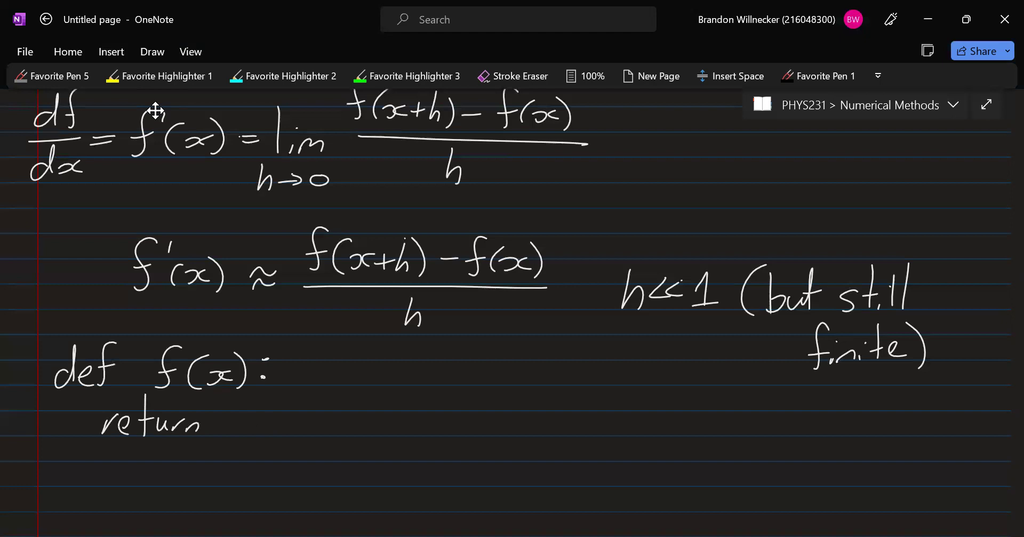
Step: Write np.sin(x*x) after return
mouse_move(230, 438)
mouse_down()
mouse_move(249, 435)
mouse_move(250, 453)
mouse_up()
mouse_move(254, 422)
mouse_down()
mouse_move(256, 433)
mouse_move(288, 419)
mouse_move(285, 433)
mouse_up()
click(273, 435)
drag(307, 433, 328, 433)
mouse_move(352, 403)
mouse_down()
mouse_move(346, 441)
mouse_move(358, 438)
mouse_up()
mouse_move(385, 422)
mouse_down()
mouse_move(373, 429)
mouse_move(383, 437)
mouse_up()
drag(391, 406, 406, 436)
drag(432, 425, 421, 435)
drag(437, 403, 441, 442)
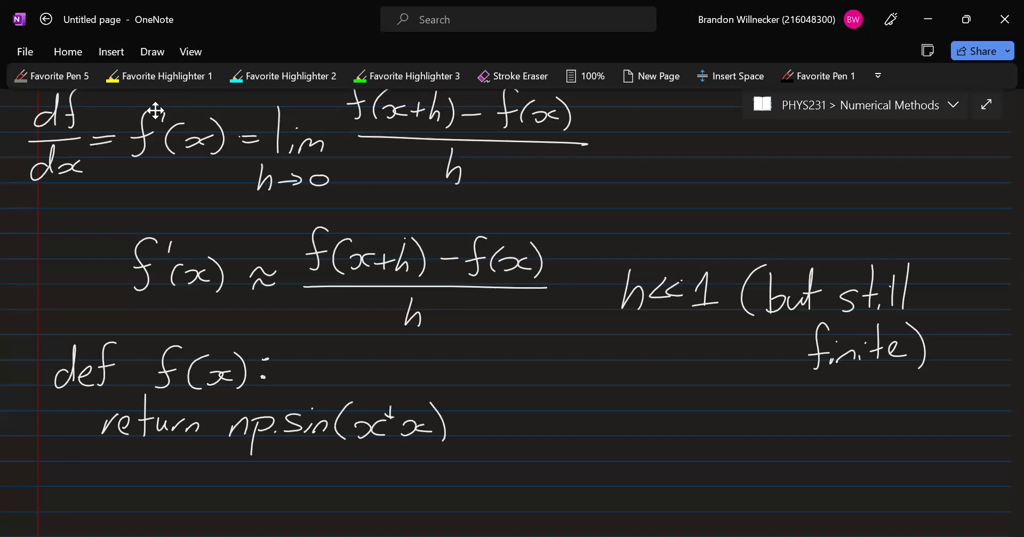
Step: Append *np.exp(- after np.sin(x*x)
drag(459, 408, 458, 420)
mouse_move(452, 415)
mouse_down()
mouse_move(499, 432)
mouse_move(512, 457)
mouse_up()
drag(512, 421, 512, 431)
drag(589, 418, 592, 430)
mouse_move(634, 400)
mouse_down()
mouse_move(629, 443)
mouse_move(658, 424)
mouse_move(705, 443)
mouse_up()
Step: Below the code, write an arrow followed by f(x) =
scroll(155, 110, down, 3)
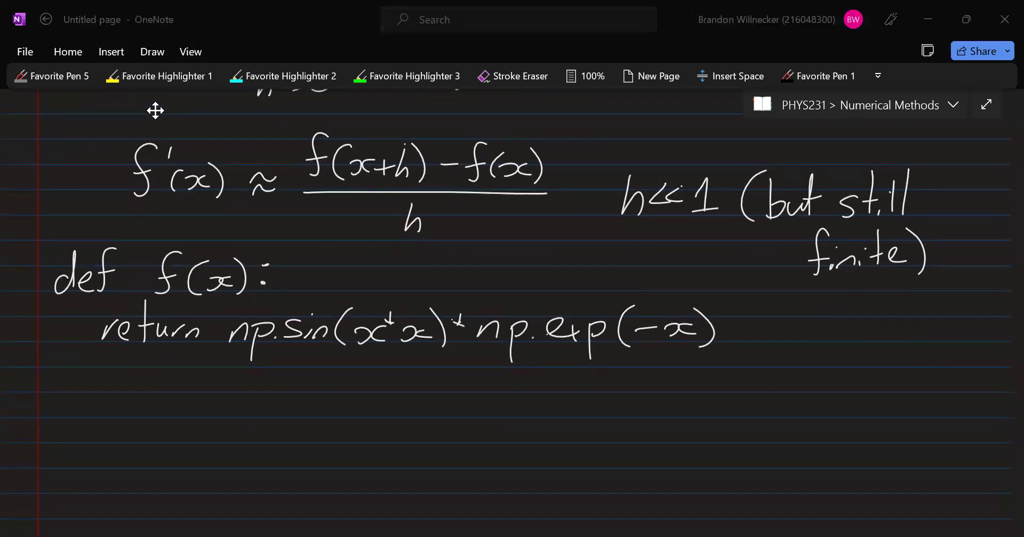
mouse_move(47, 432)
mouse_down()
mouse_move(99, 432)
mouse_move(81, 440)
mouse_up()
mouse_move(137, 407)
mouse_down()
mouse_move(125, 443)
mouse_move(155, 441)
mouse_up()
drag(158, 429, 178, 439)
mouse_move(185, 431)
mouse_down()
mouse_move(169, 439)
mouse_move(187, 445)
mouse_up()
drag(124, 429, 141, 428)
drag(213, 426, 234, 425)
mouse_move(218, 432)
mouse_down()
mouse_move(278, 434)
mouse_move(272, 443)
mouse_up()
Step: Complete the formula with sin(x²)e^−x
mouse_move(293, 431)
mouse_down()
mouse_move(295, 443)
mouse_move(315, 442)
mouse_up()
mouse_move(336, 419)
mouse_down()
mouse_move(334, 444)
mouse_move(353, 441)
mouse_up()
mouse_move(367, 430)
mouse_down()
mouse_move(339, 444)
mouse_move(369, 441)
mouse_up()
mouse_move(370, 414)
mouse_down()
mouse_move(382, 446)
mouse_move(425, 443)
mouse_up()
drag(418, 407, 451, 411)
mouse_move(461, 401)
mouse_down()
mouse_move(451, 405)
mouse_move(464, 410)
mouse_up()
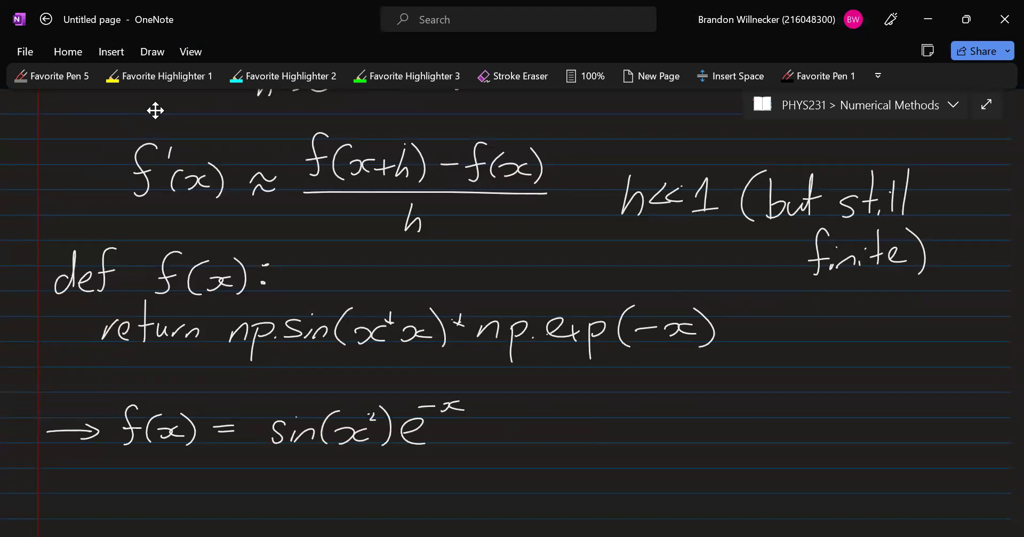